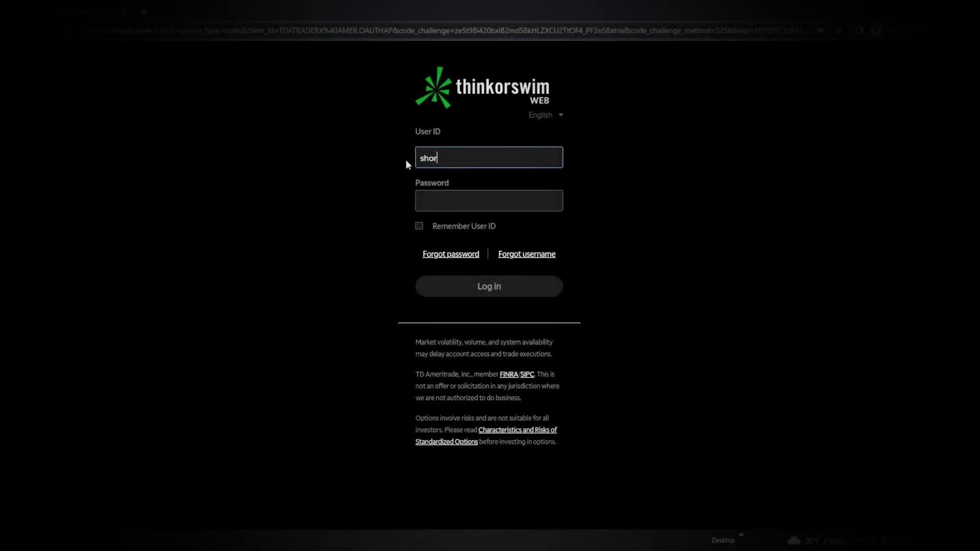
- Log in to the trading platform with the account's user ID and password
text(tthestrike)
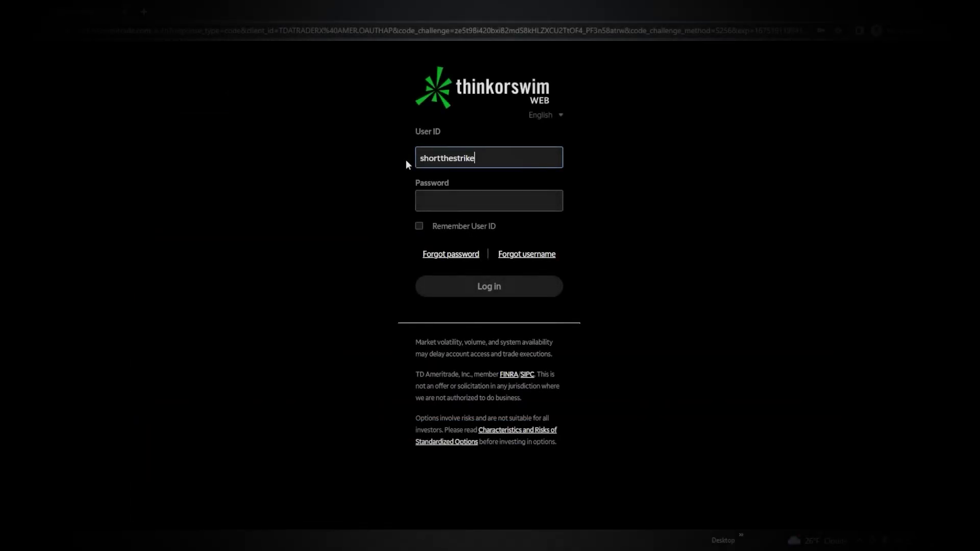
key(Tab)
text(*************)
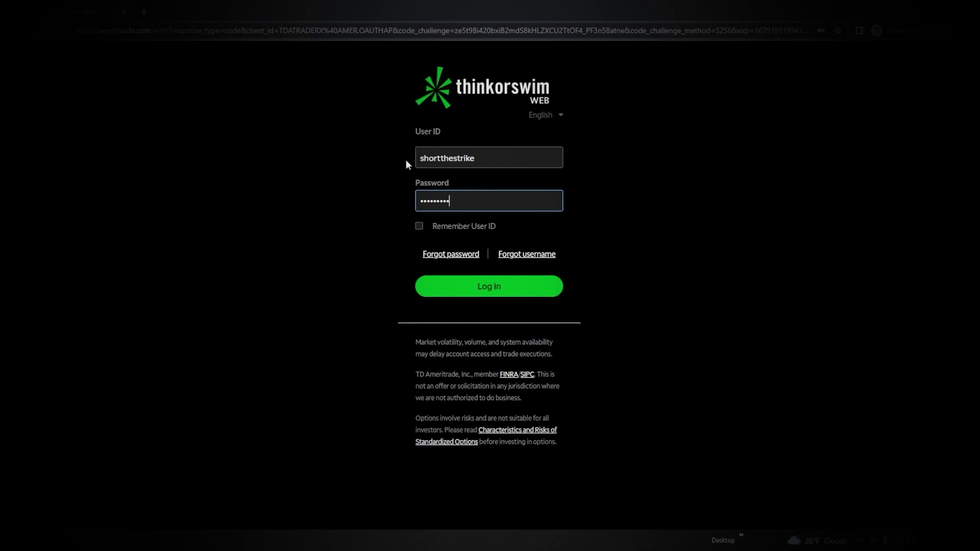
click(483, 286)
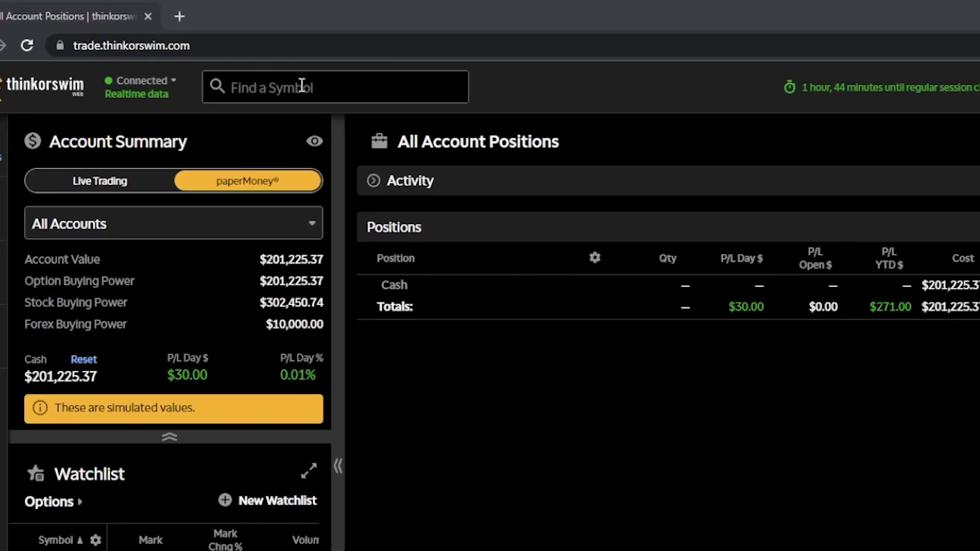
- Find the symbol GOOG and open its trade page
click(223, 58)
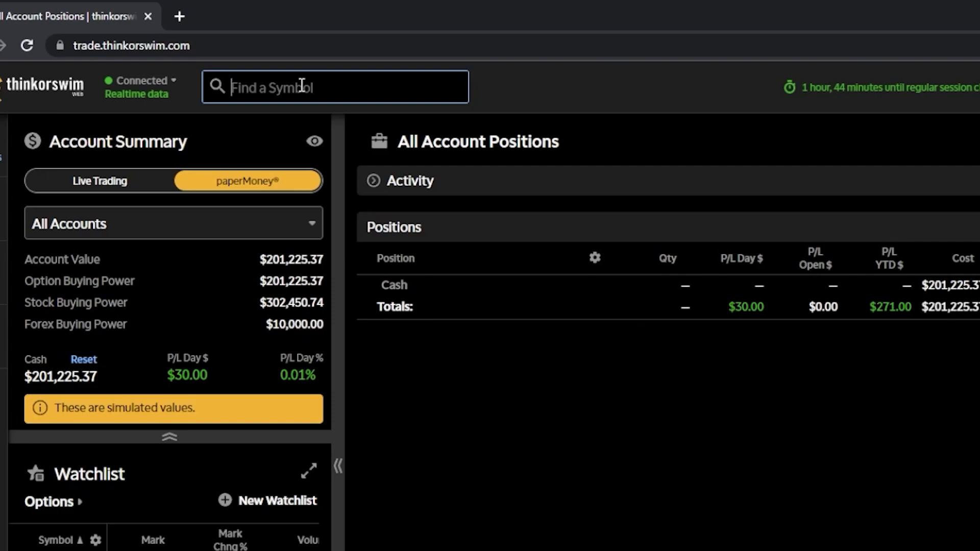
text(GOOG)
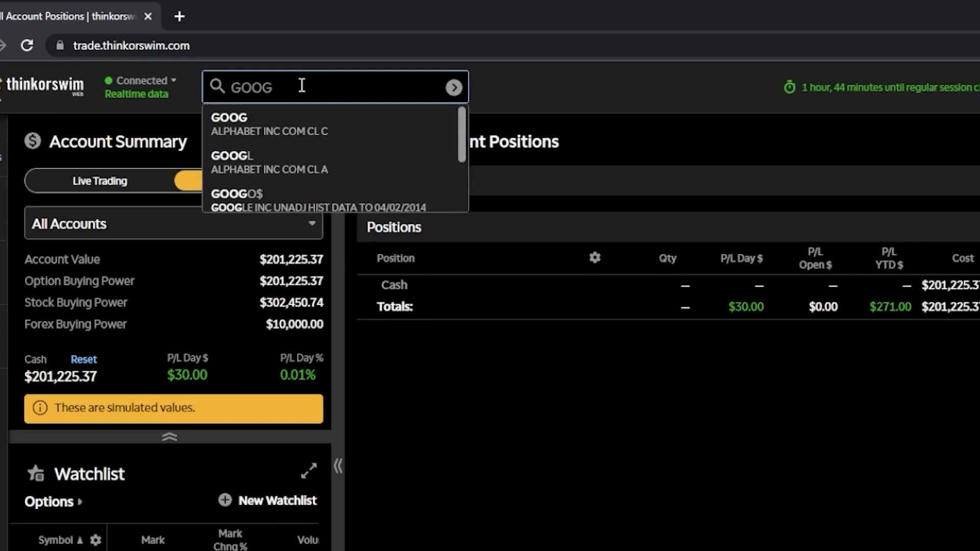
key(Return)
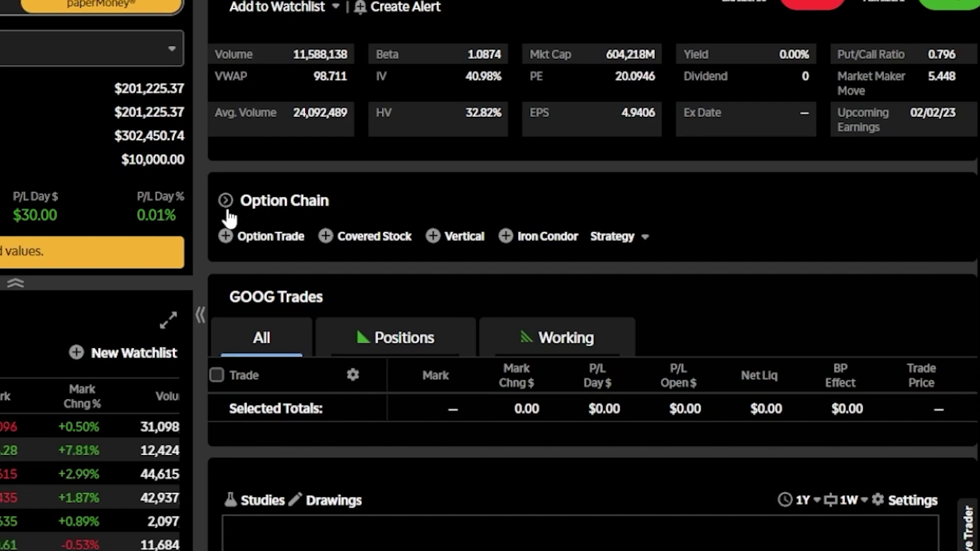
- Expand GOOG's option chain for the February 17, 2023 expiration and display 12 strikes
click(228, 209)
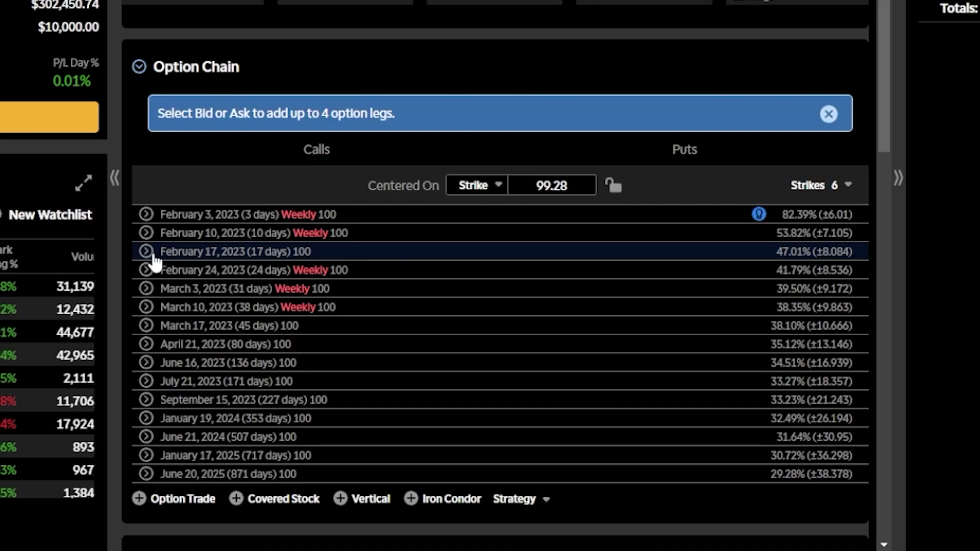
click(153, 258)
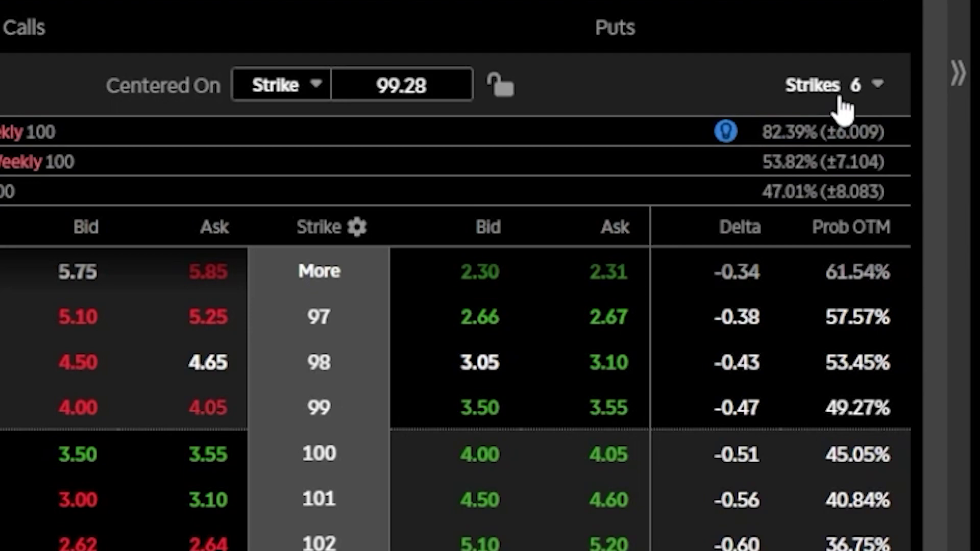
click(843, 108)
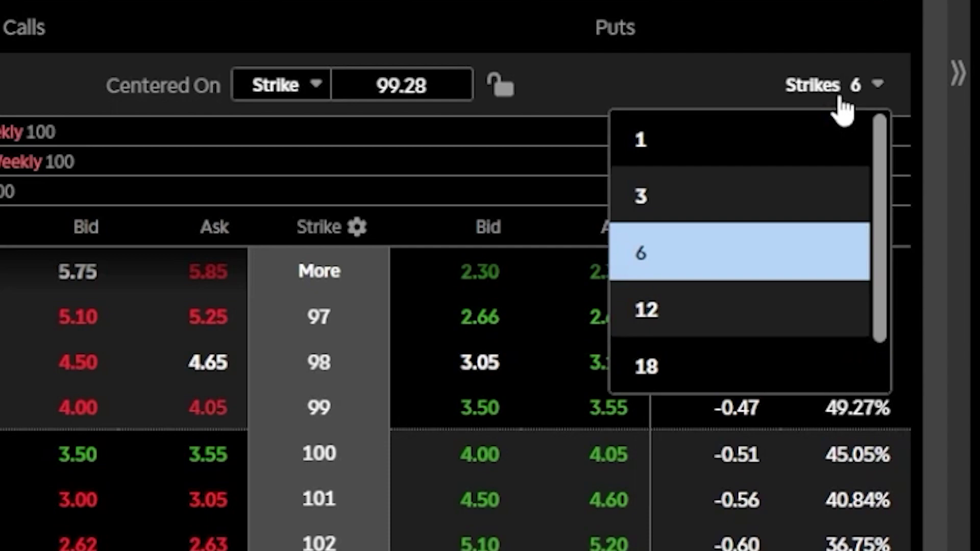
click(751, 312)
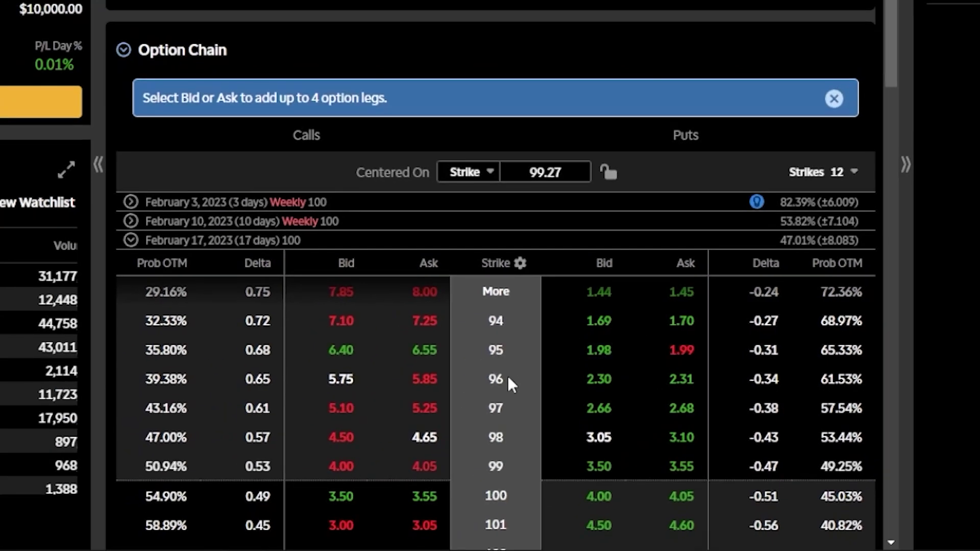
scroll(340, 420, down, 3)
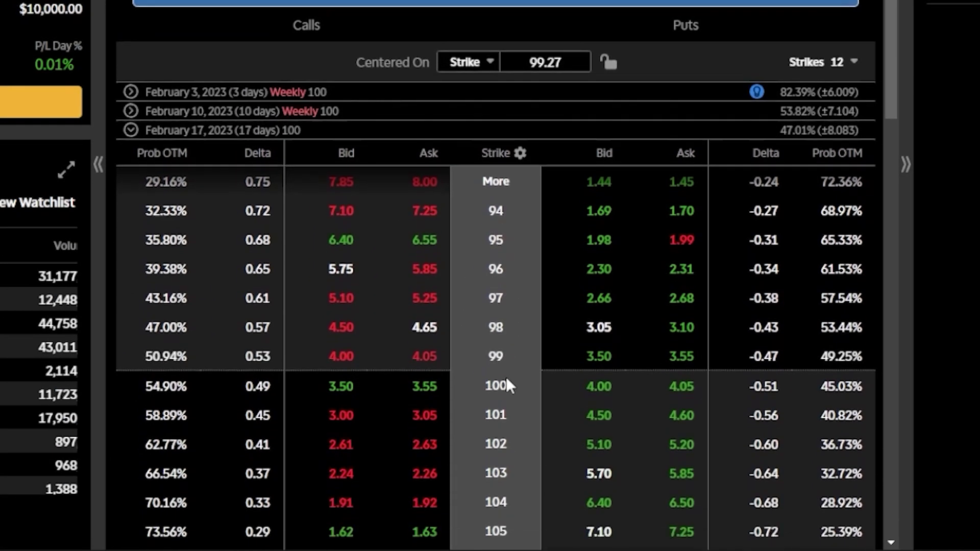
scroll(507, 380, down, 2)
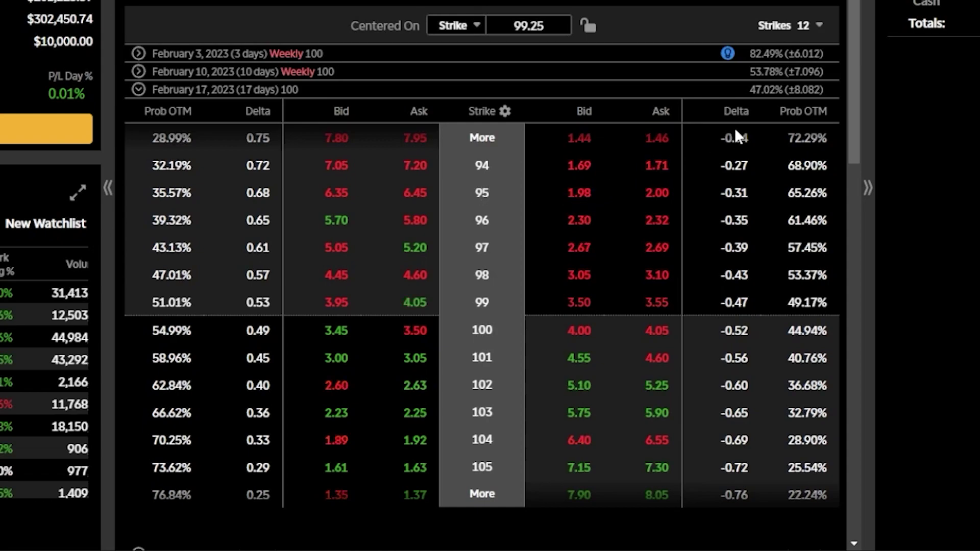
- Place a Day limit order to sell one GOOG Feb 17 95 put at 1.98, reviewing and sending it
mouse_move(734, 117)
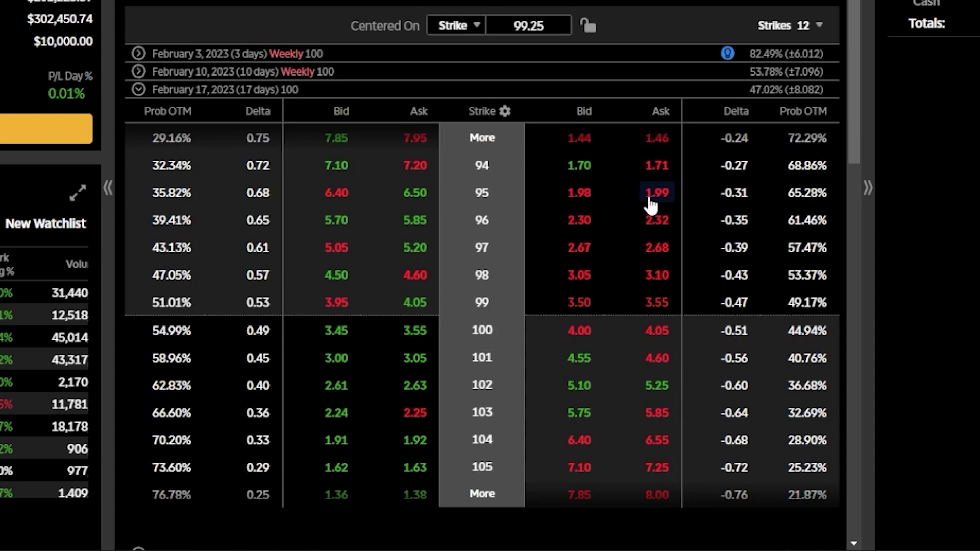
click(587, 197)
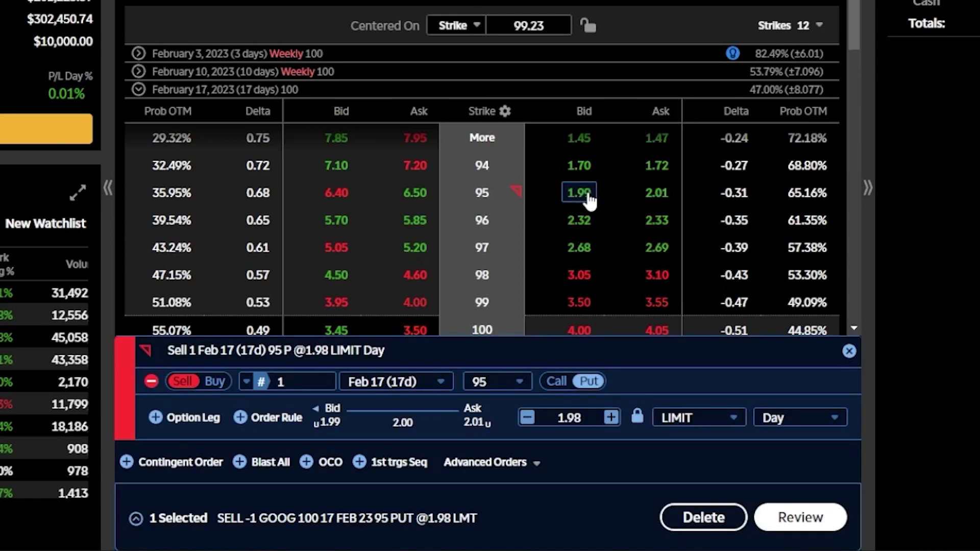
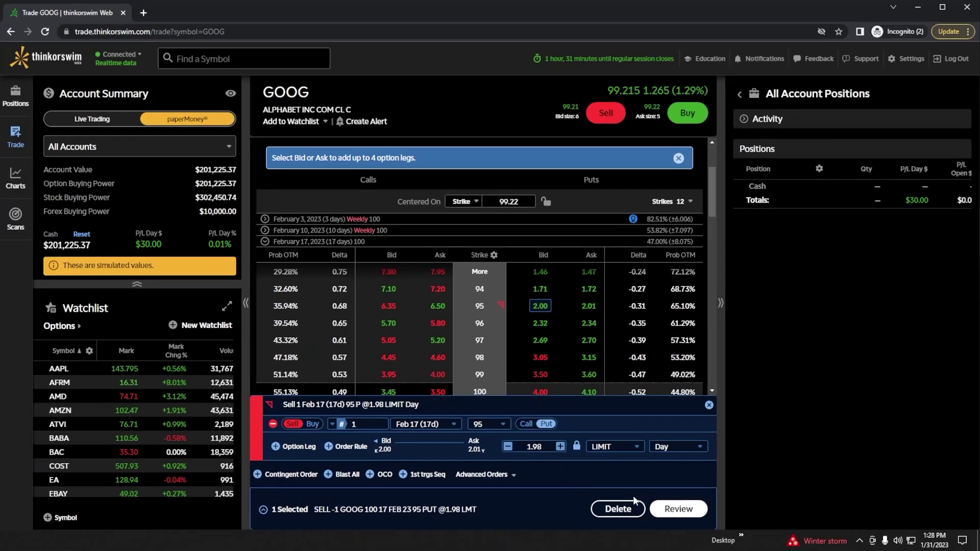
click(665, 509)
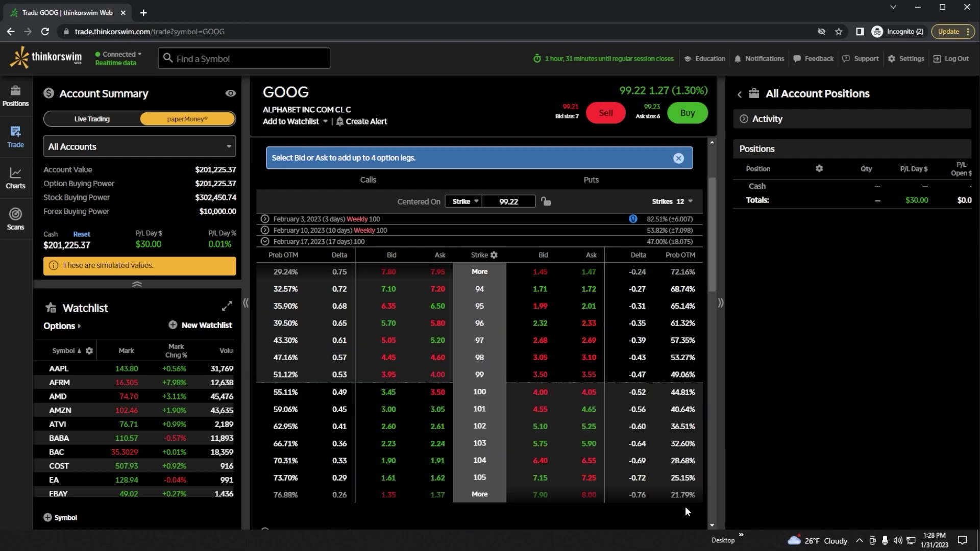
click(682, 509)
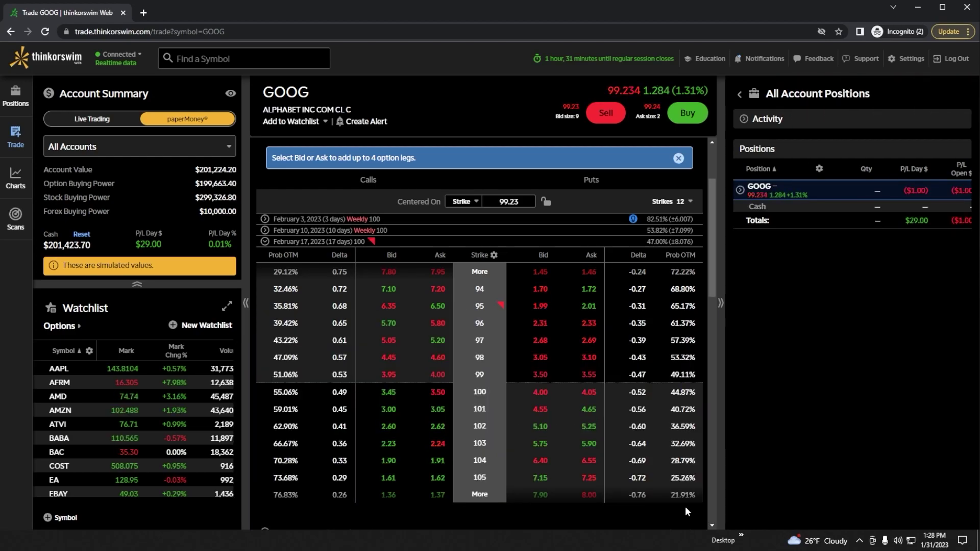
- Examine the new GOOG trade and expand its details in the account positions
scroll(580, 465, down, 10)
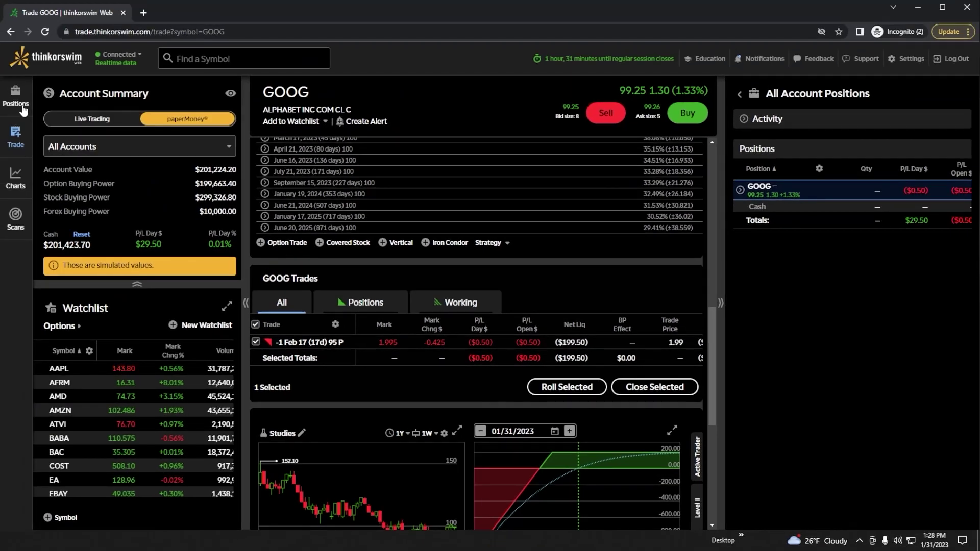
click(18, 104)
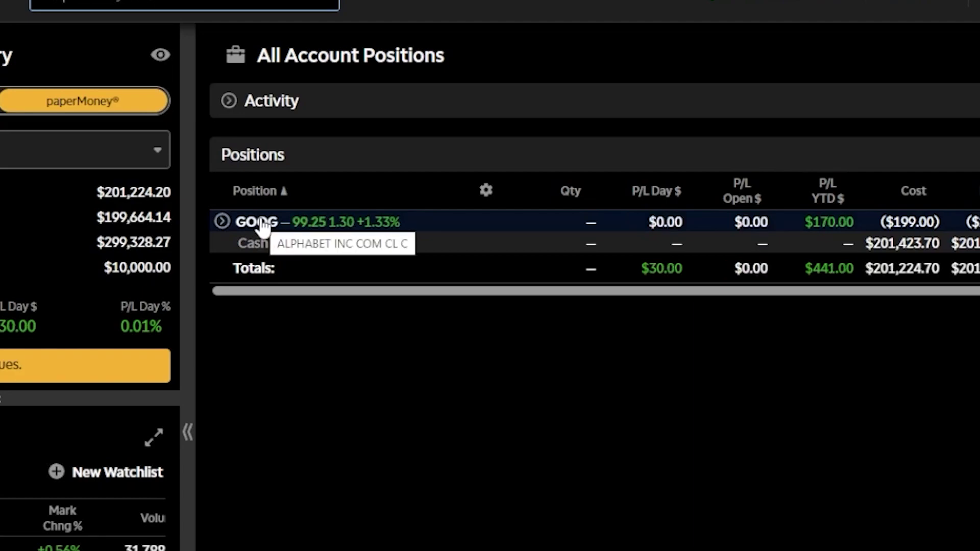
click(223, 221)
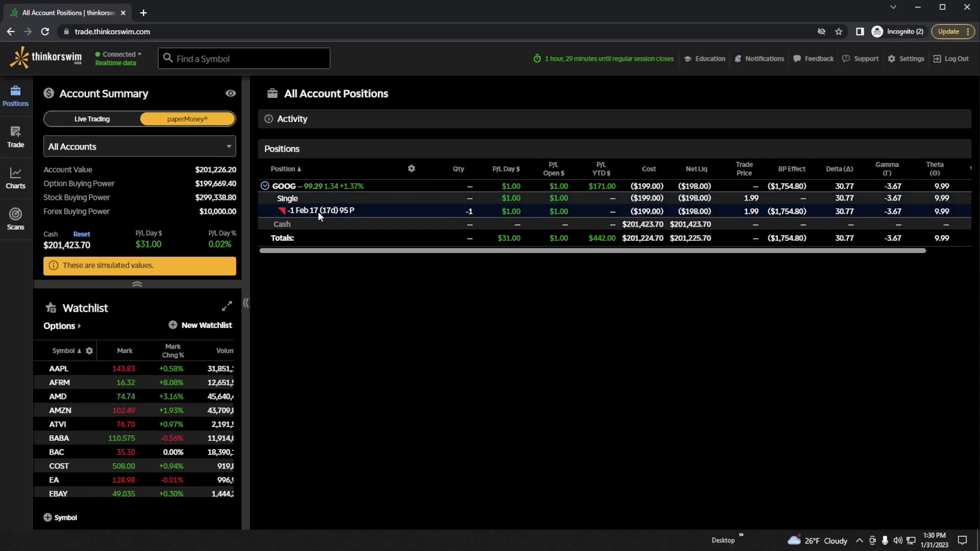
- Create a closing order for the short GOOG Feb 17 95 put with a limit price of 0.99
click(305, 210)
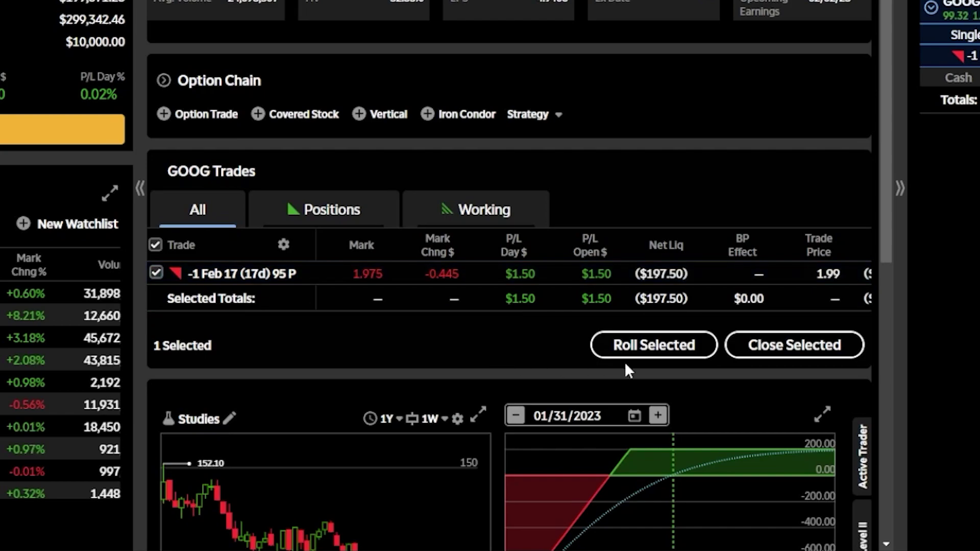
click(790, 346)
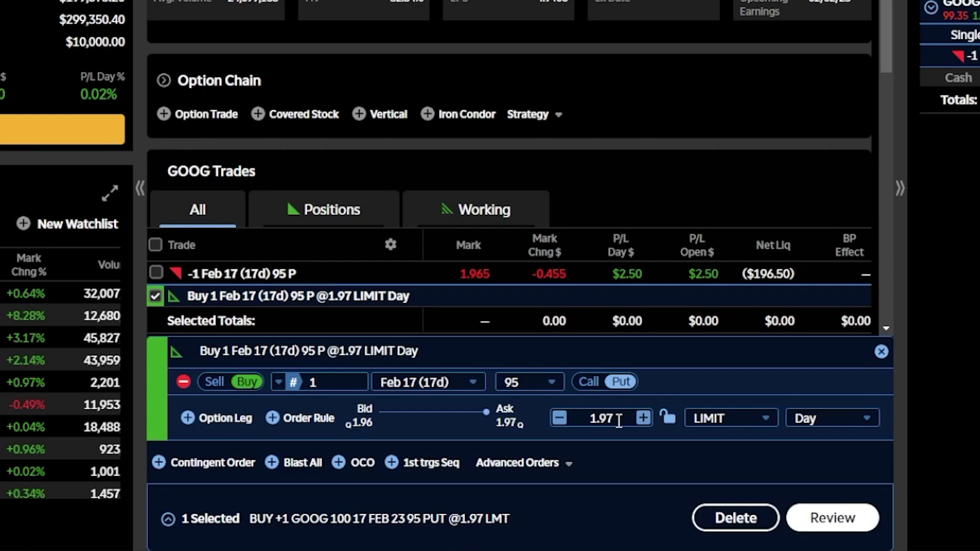
drag(619, 421, 587, 414)
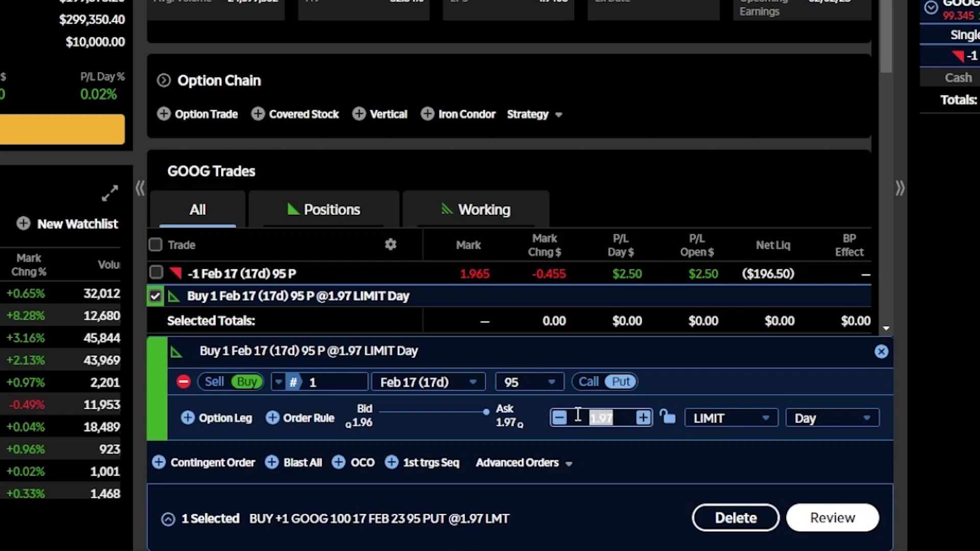
text(0.99)
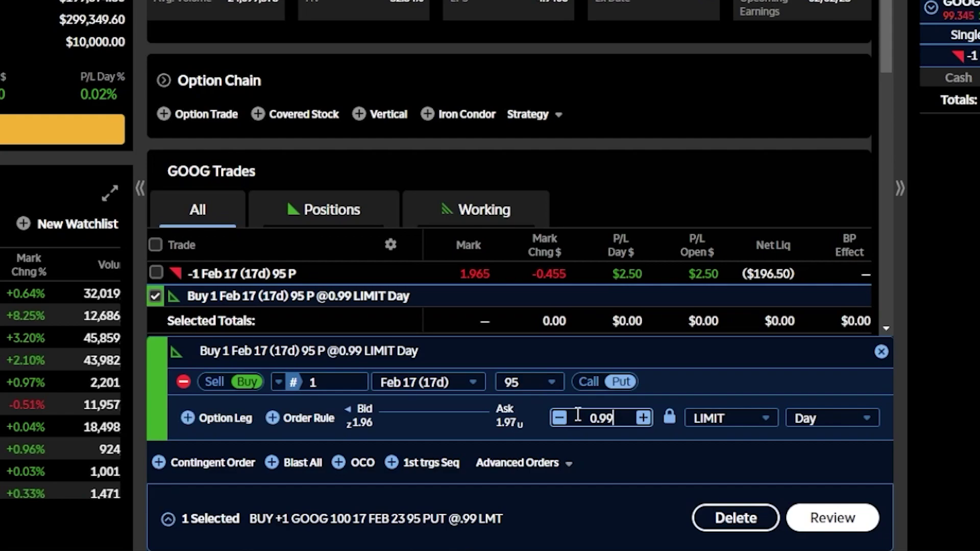
- Make the 0.99 closing order good till cancelled (GTC), and review and send it
click(825, 428)
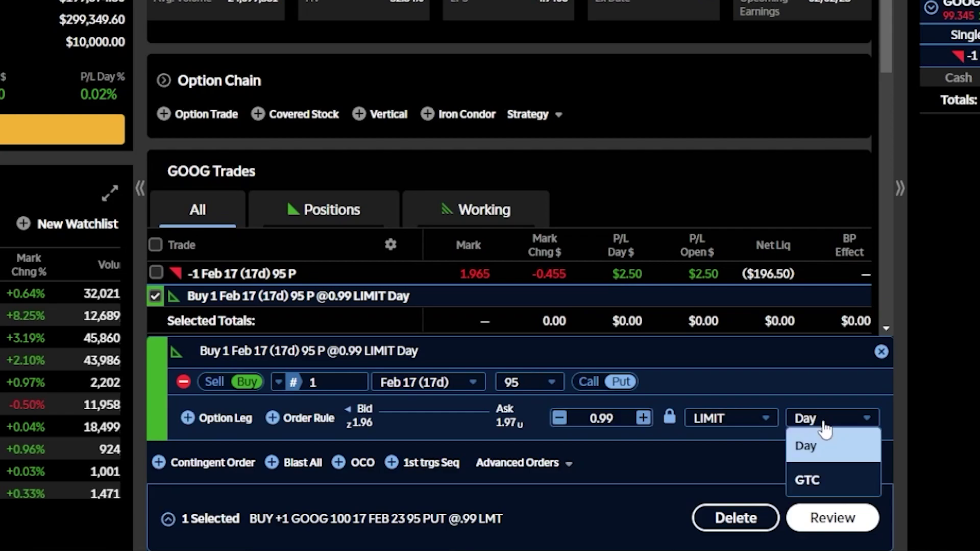
click(832, 480)
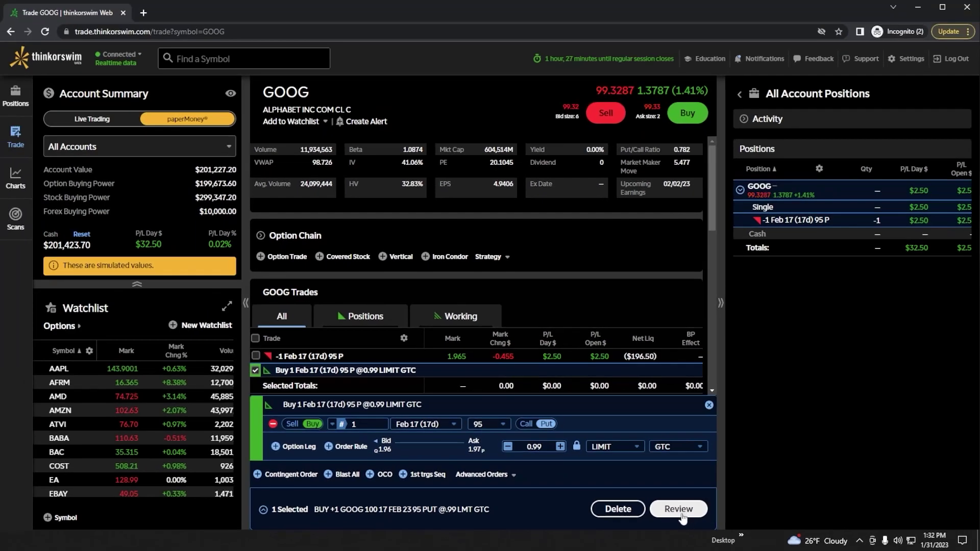
click(682, 510)
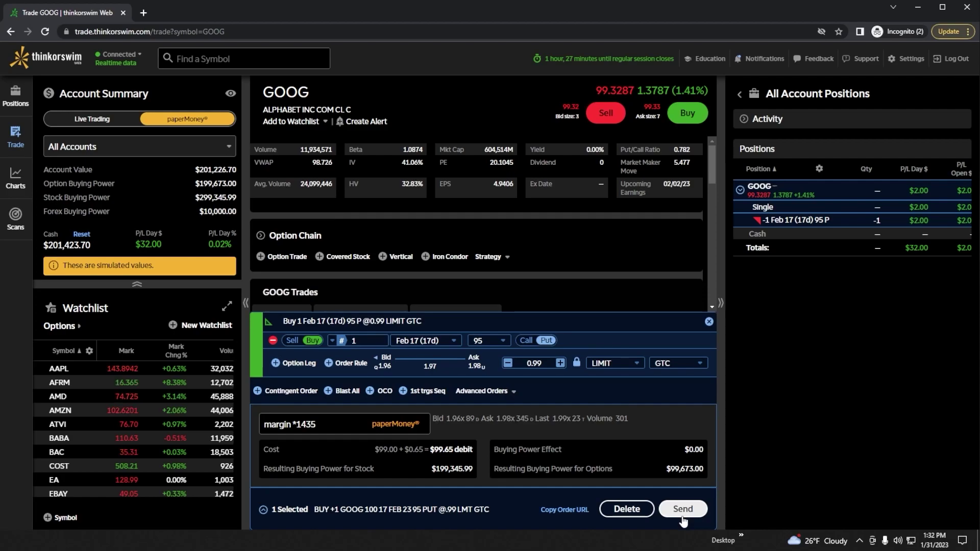
click(683, 511)
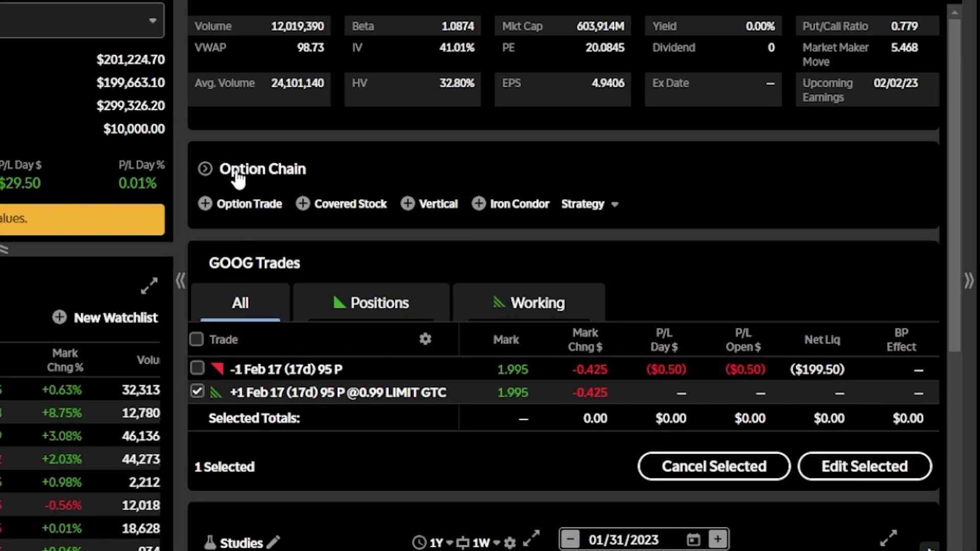
- Expand GOOG's option chain for the March 17, 2023 expiration and show more of the lower strikes
click(225, 172)
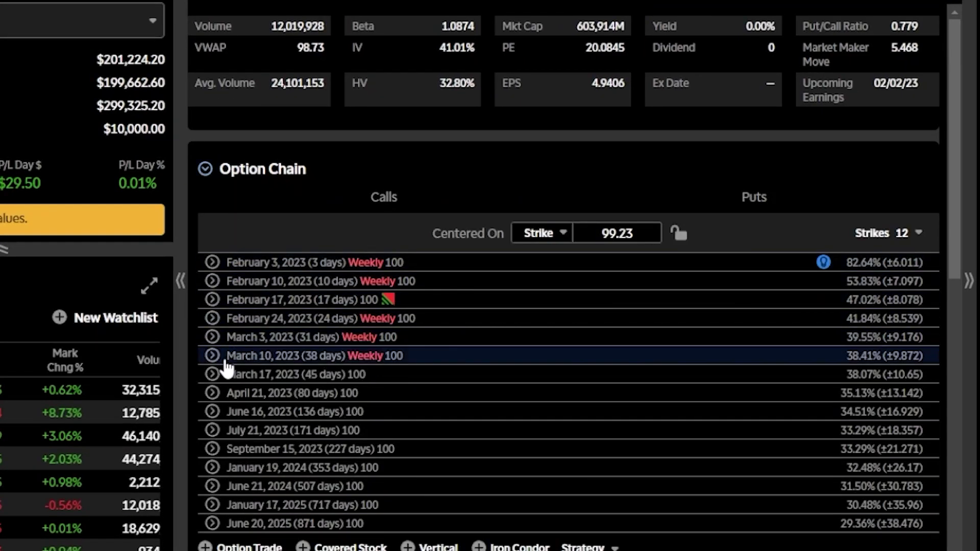
click(213, 374)
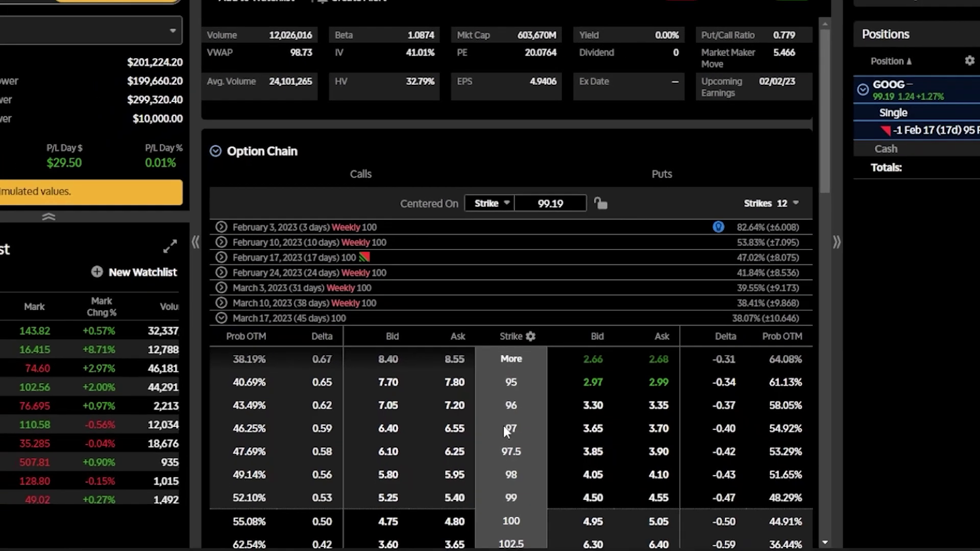
scroll(503, 425, down, 3)
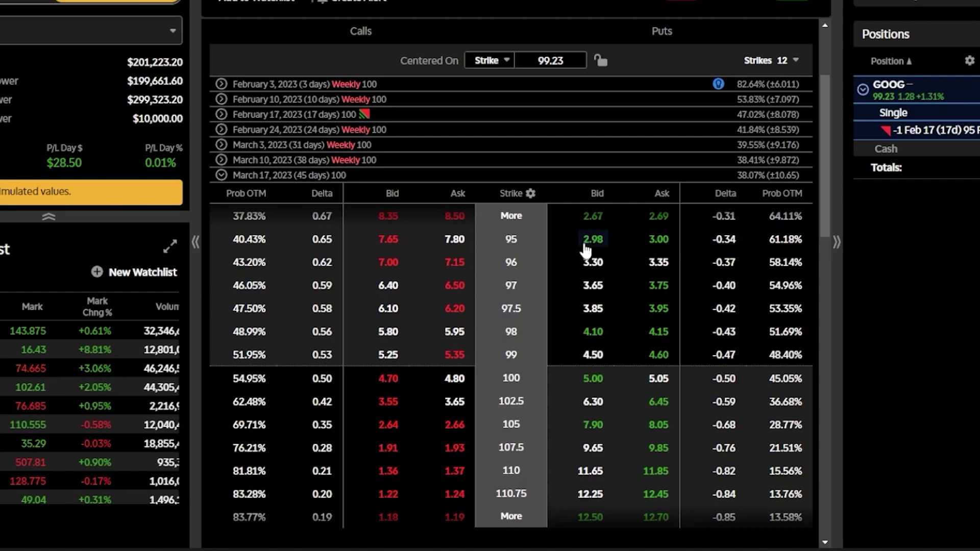
click(513, 219)
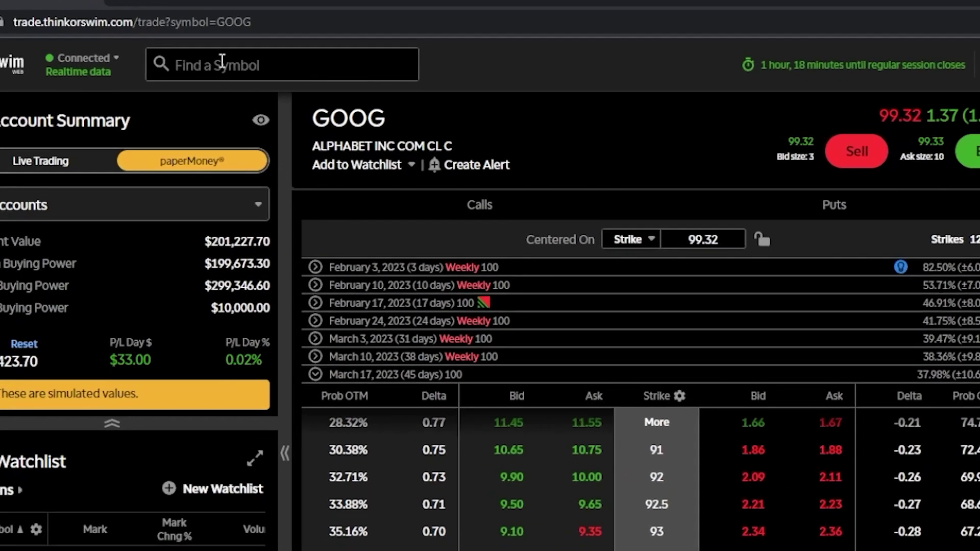
- Look up the symbol TSLA and expand its option chain for the March 17, 2023 expiration
click(206, 56)
text(TSL)
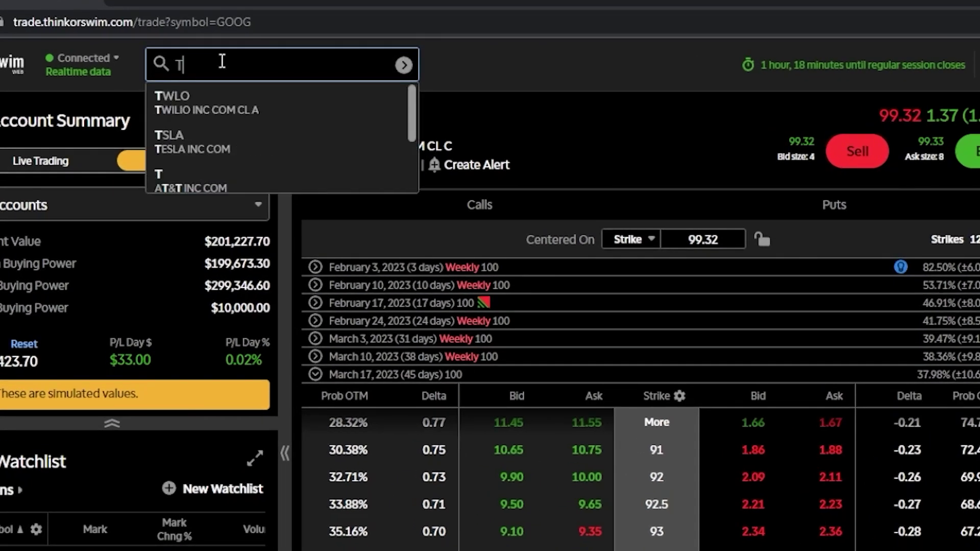
key(Return)
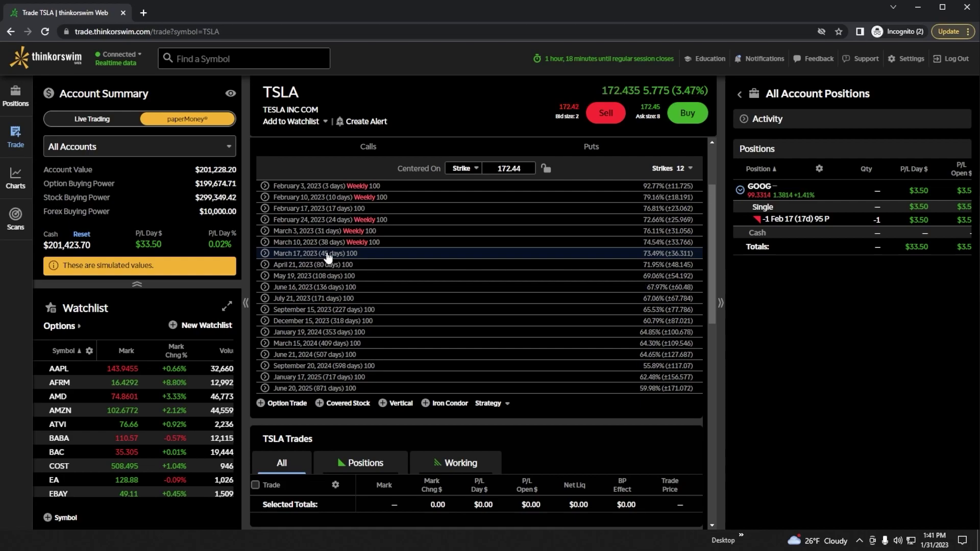
click(275, 254)
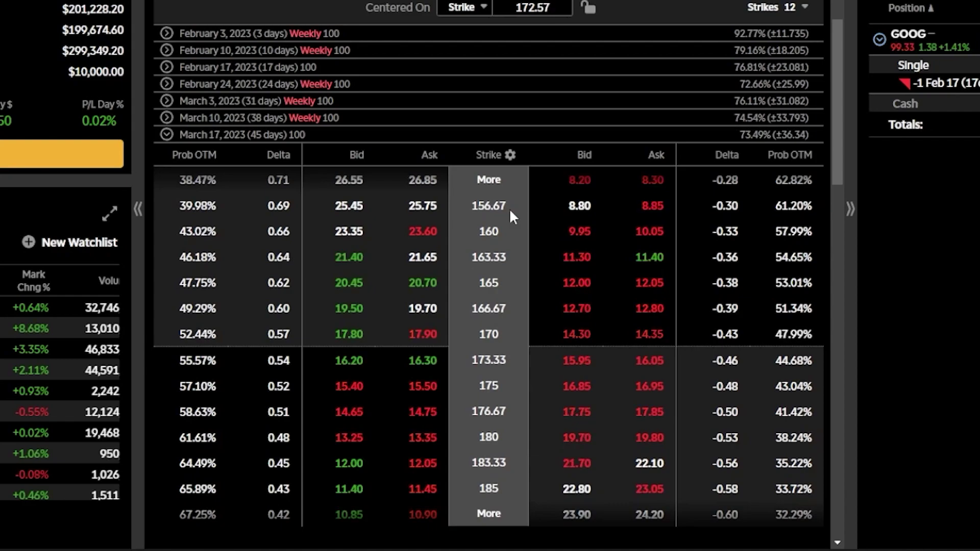
- Create a sell order for one TSLA March 17 155 put at an 8.20 limit, and attach a contingent closing buy order
click(491, 182)
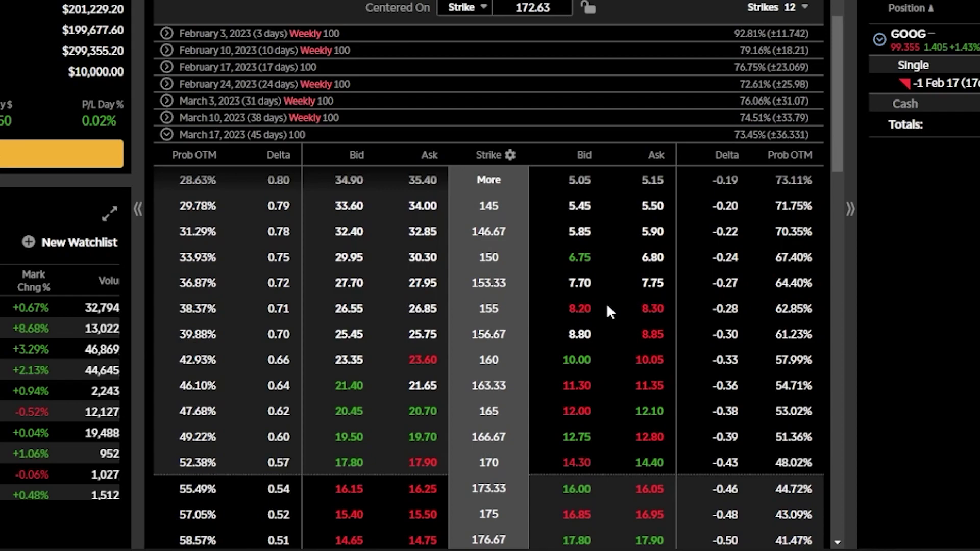
click(575, 316)
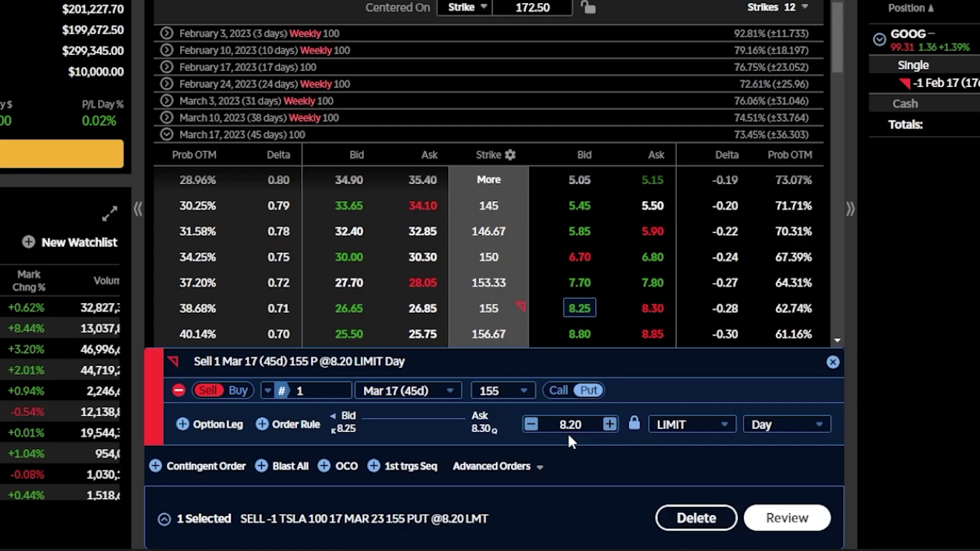
click(194, 468)
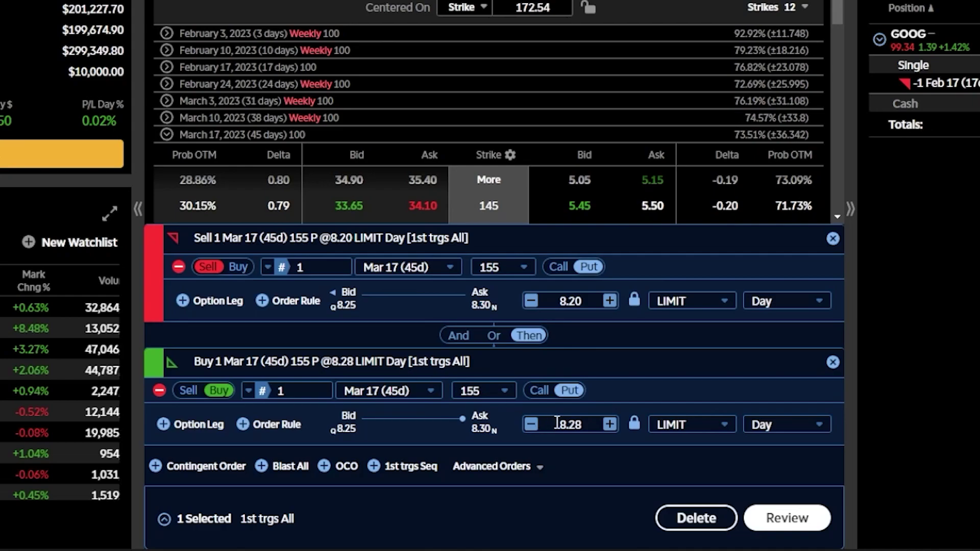
- Set the contingent buy order to a 4.10 limit, good till cancelled (GTC), and review and send both orders
double_click(581, 425)
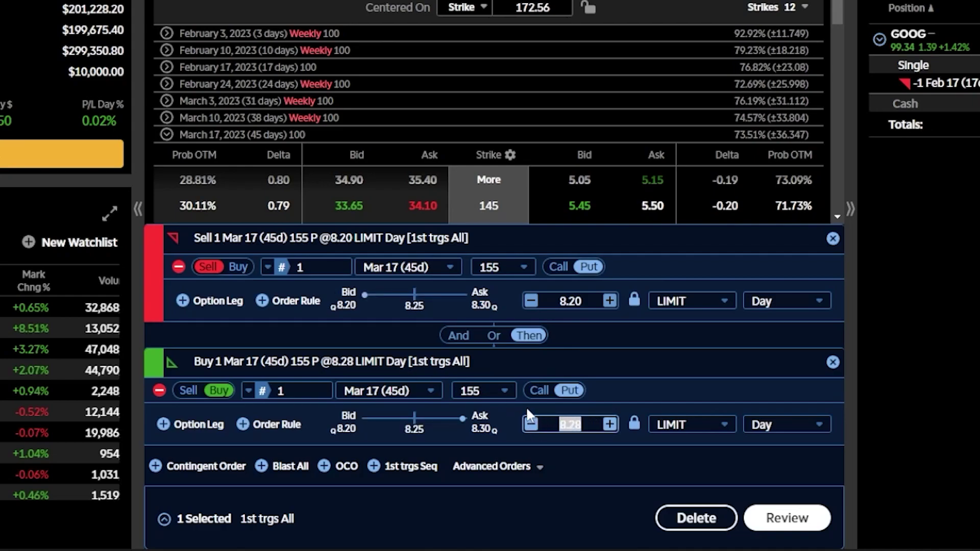
text(4.10)
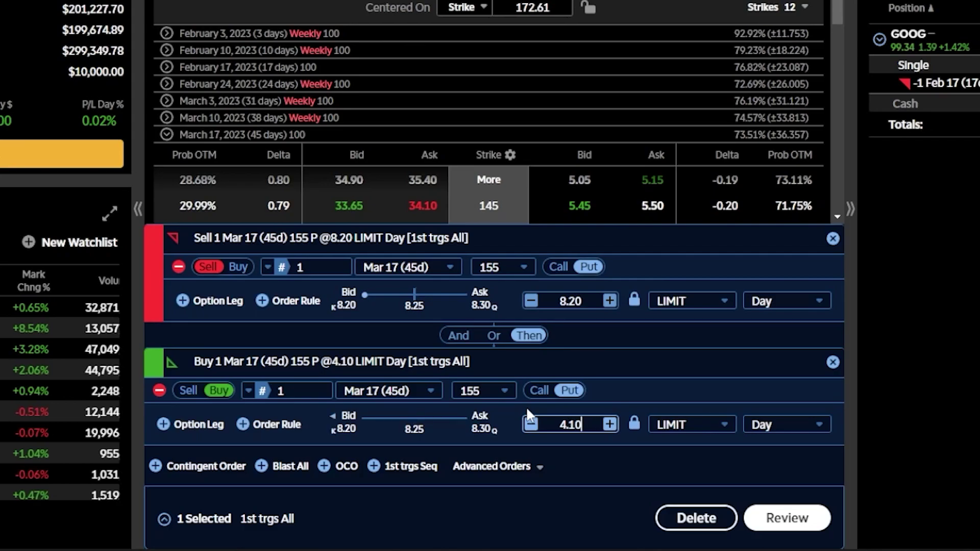
click(771, 432)
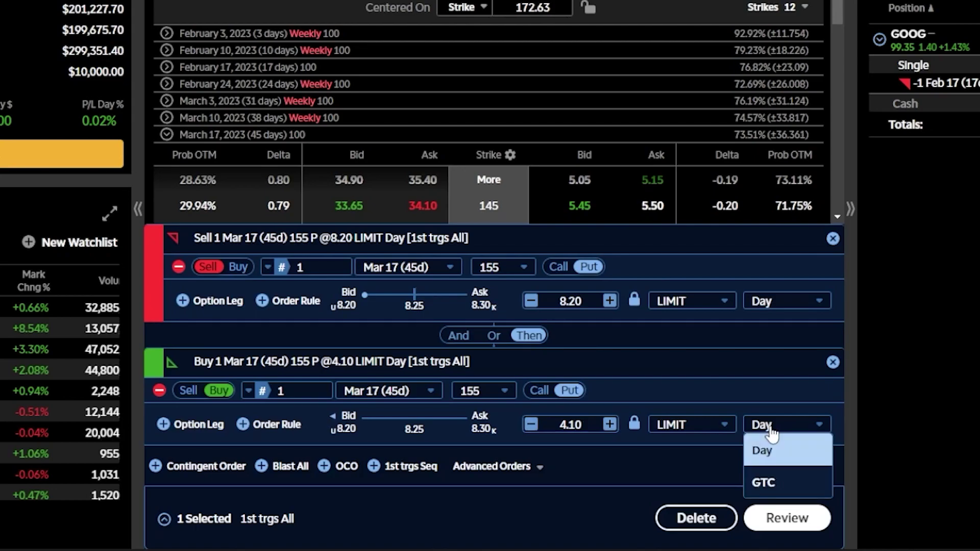
click(787, 482)
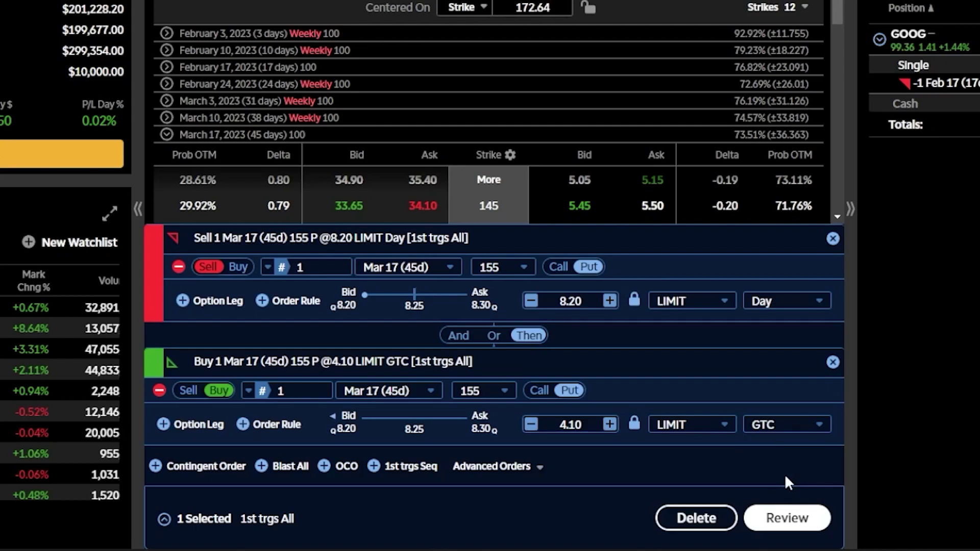
click(789, 520)
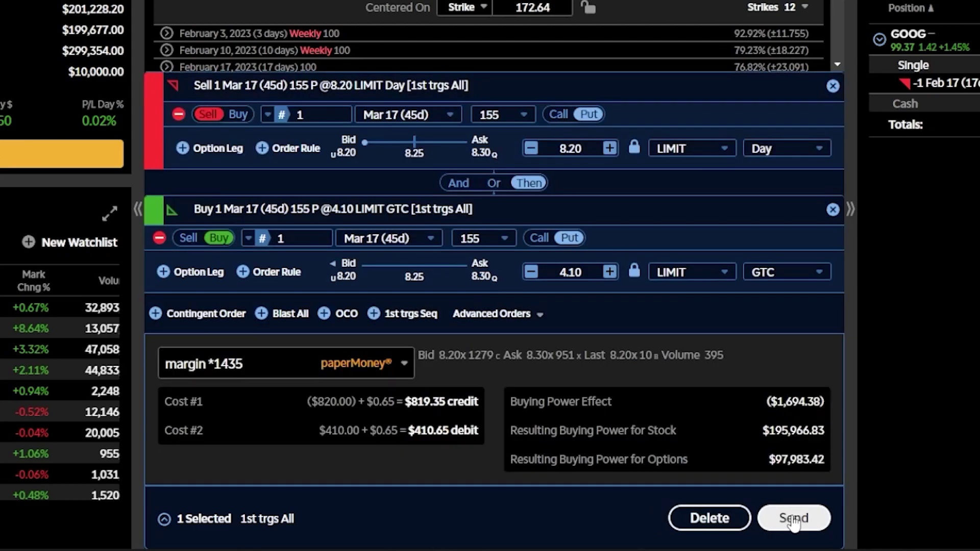
click(794, 518)
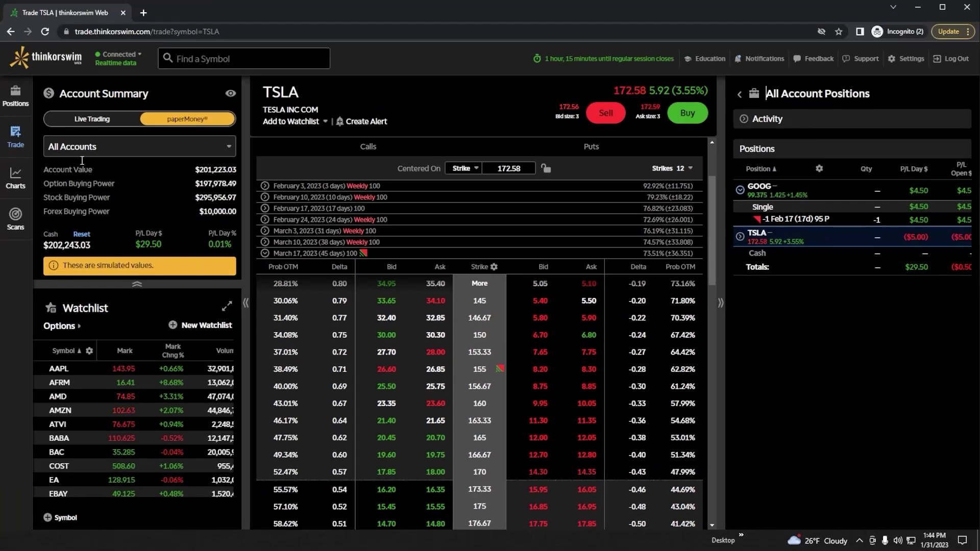
- Open the full account positions view, and expand the order activity and the TSLA position to check the trade
click(16, 100)
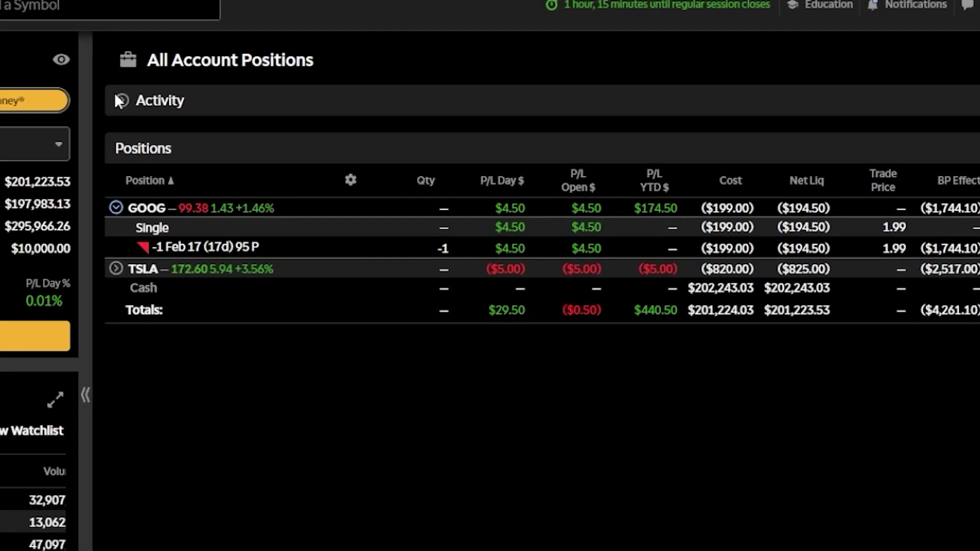
click(268, 118)
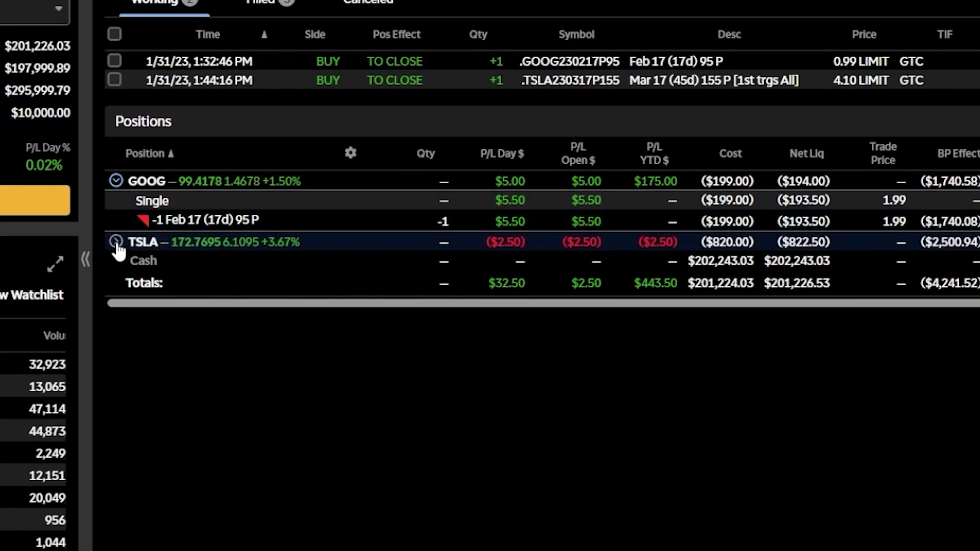
click(116, 241)
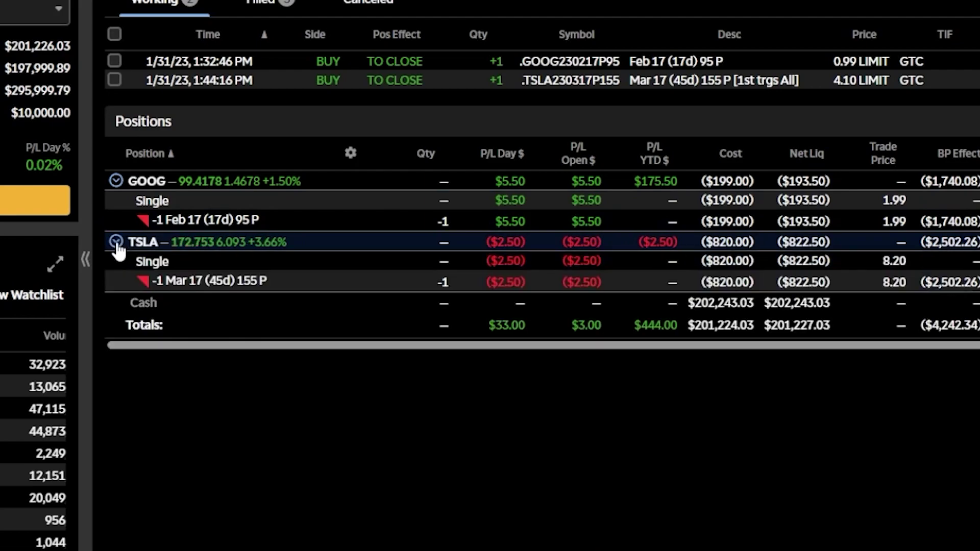